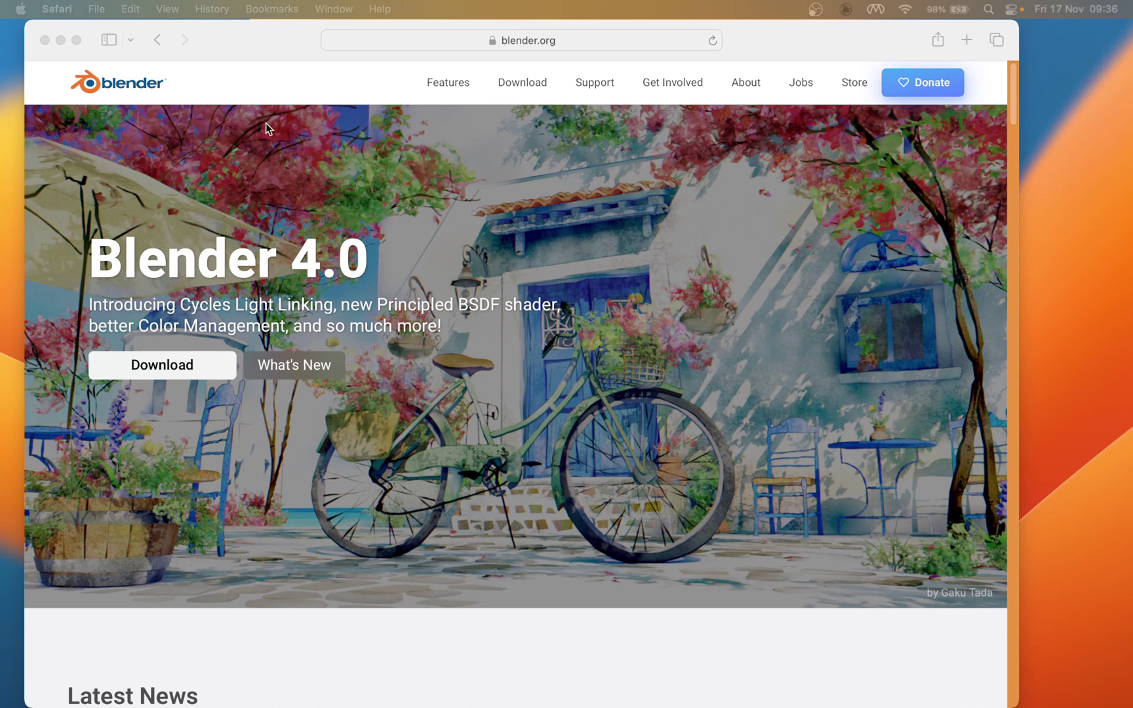
# - Go to the blender.org Download page offering Blender 4.0 for macOS Intel and Apple Silicon
pyautogui.click(565, 45)
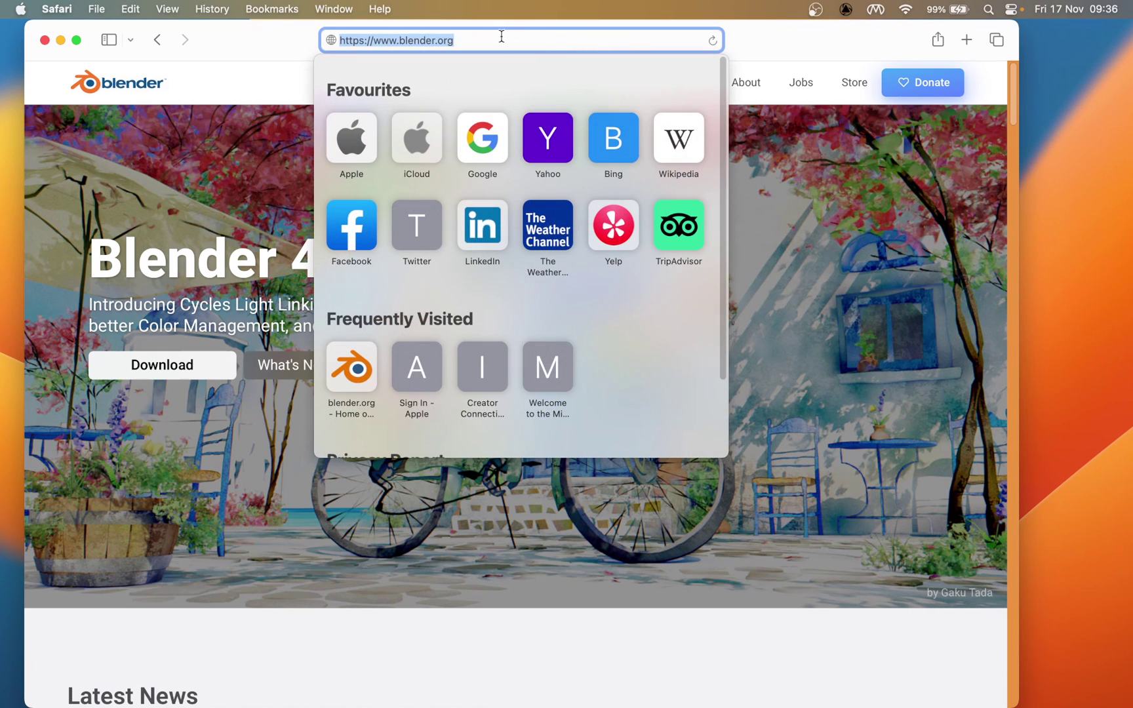
pyautogui.click(751, 42)
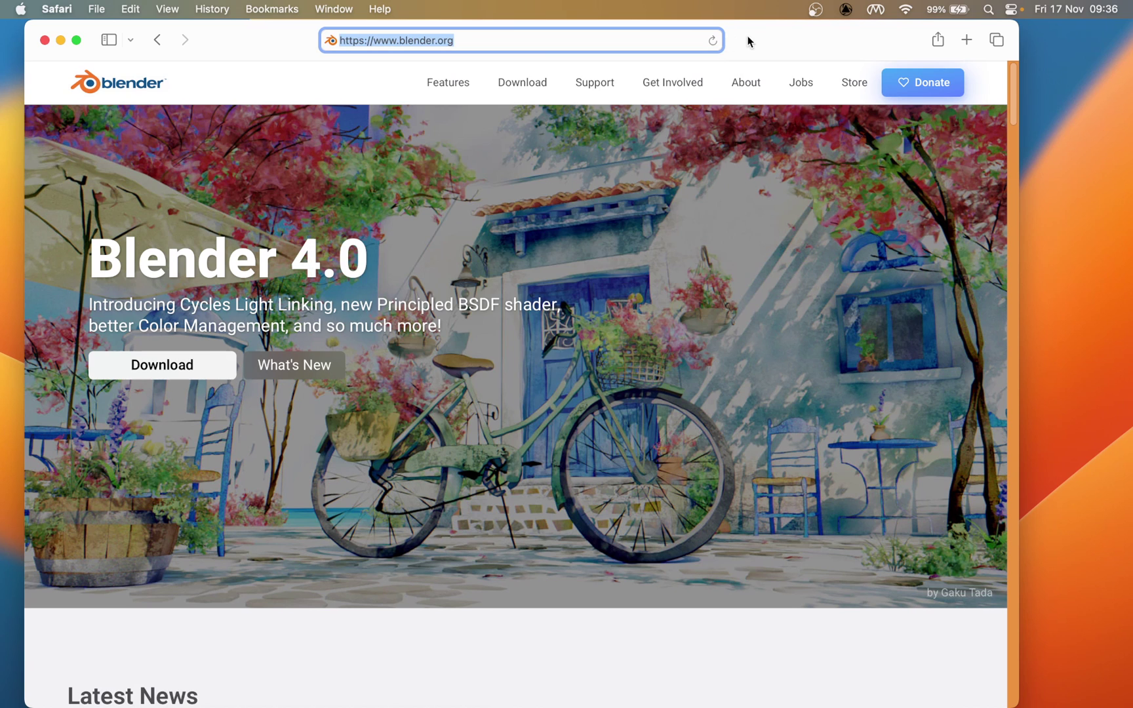
pyautogui.click(174, 366)
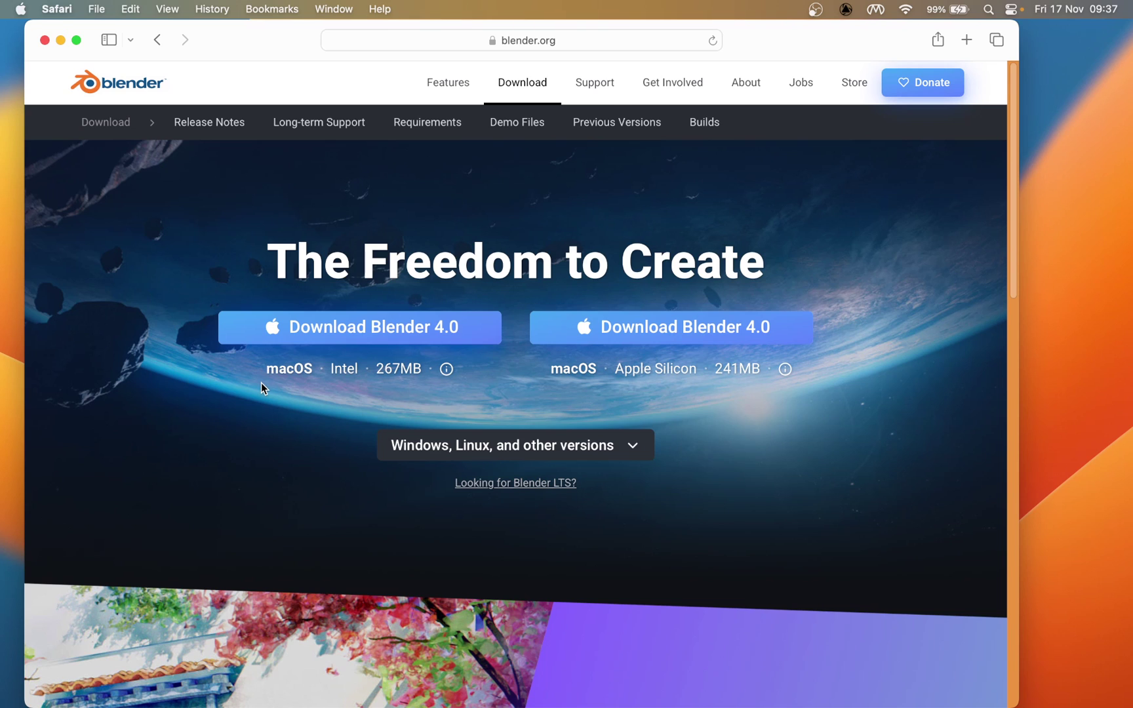
# - Highlight the Intel and Apple Silicon build options, then clear the marks
pyautogui.moveTo(314, 380); pyautogui.dragTo(338, 380)
pyautogui.moveTo(621, 386); pyautogui.dragTo(683, 389)
pyautogui.press('Escape')
pyautogui.moveTo(27, 25); pyautogui.dragTo(8, 29)
pyautogui.press('Escape')
# - Open the Apple menu to look up this Mac's processor type
pyautogui.click(21, 9)
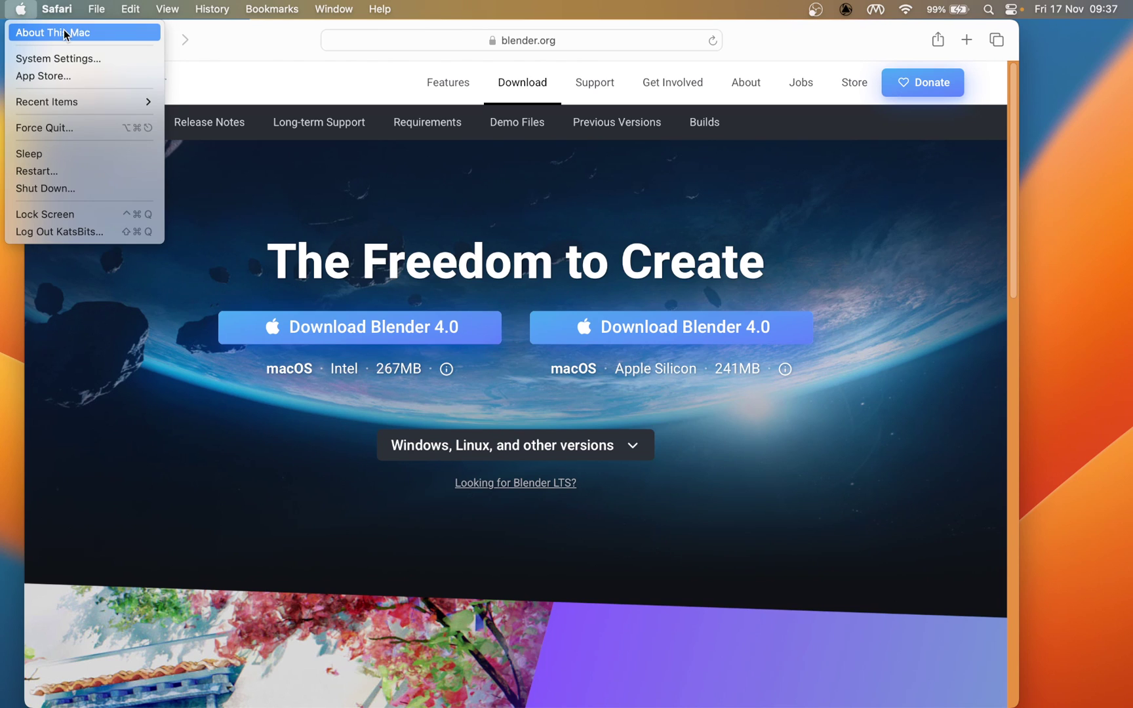
pyautogui.moveTo(21, 43); pyautogui.dragTo(103, 44)
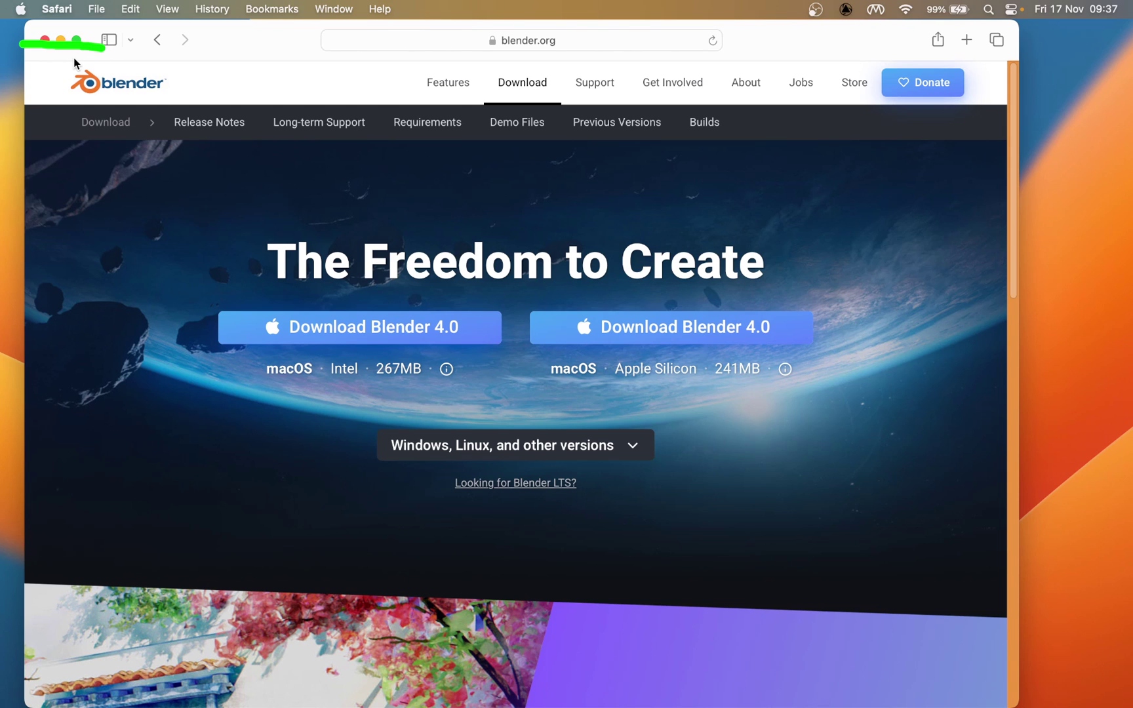
pyautogui.press('Escape')
pyautogui.click(22, 9)
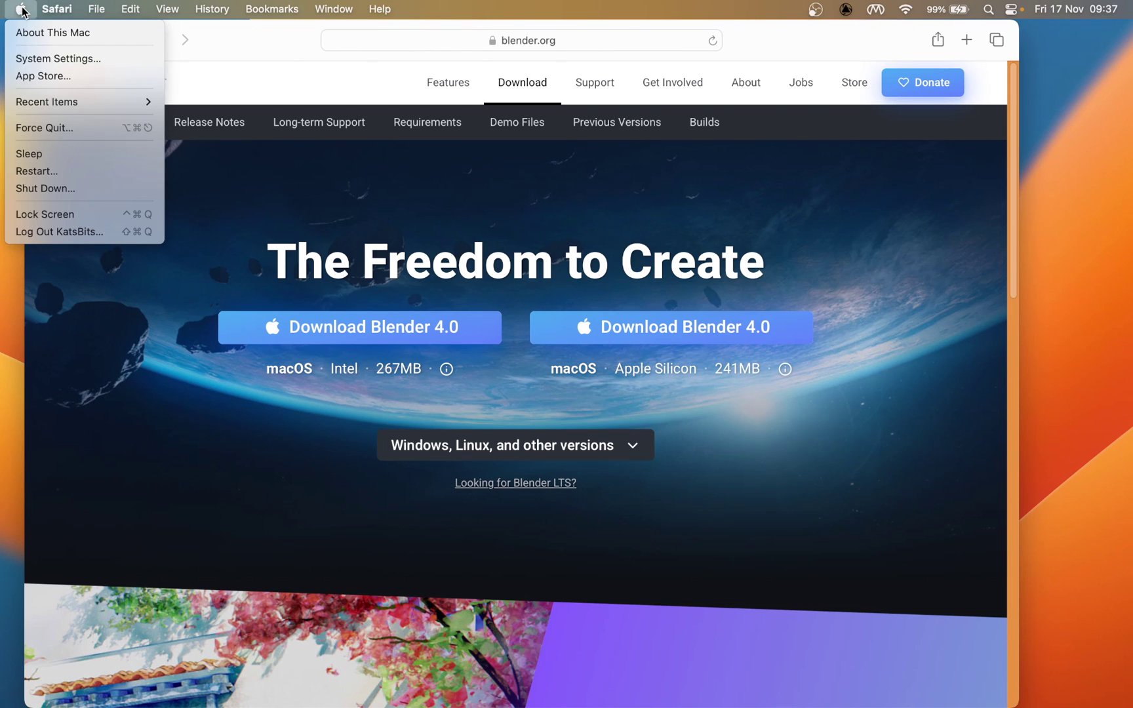
# - Show About This Mac and point out the 2.5 GHz Dual-Core Intel Core i7 processor
pyautogui.click(43, 33)
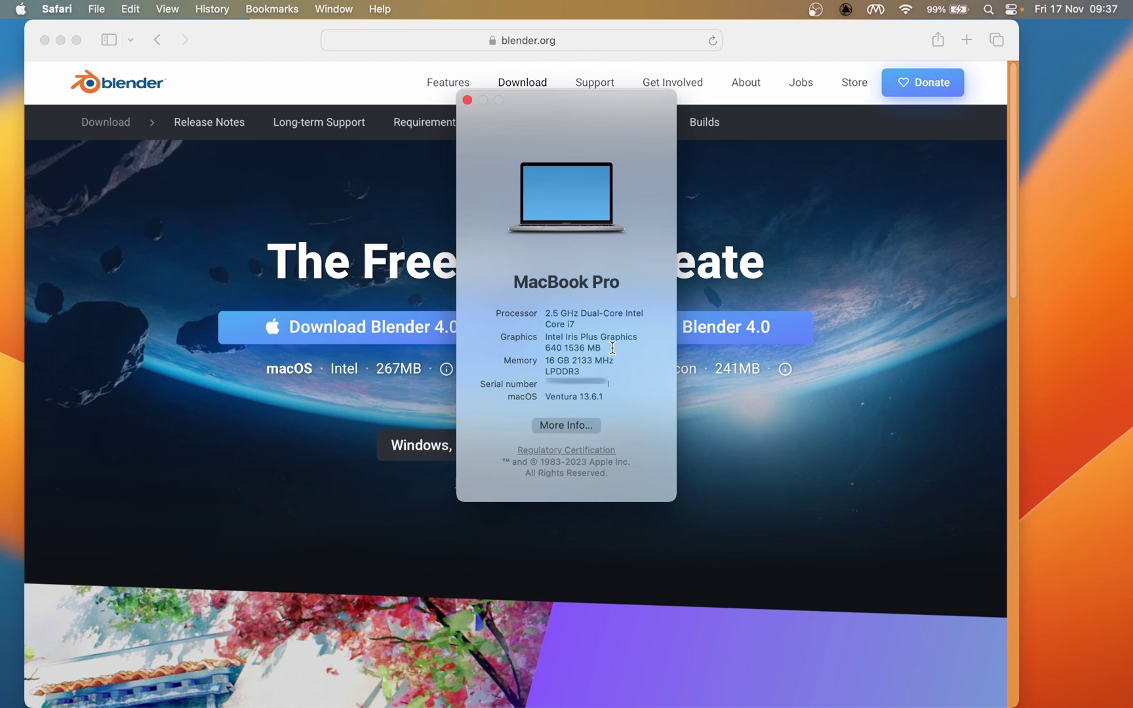
pyautogui.moveTo(516, 328)
pyautogui.mouseDown()
pyautogui.moveTo(534, 326)
pyautogui.moveTo(510, 347)
pyautogui.mouseUp()
pyautogui.moveTo(613, 324)
pyautogui.mouseDown()
pyautogui.moveTo(595, 324)
pyautogui.moveTo(623, 324)
pyautogui.mouseUp()
pyautogui.press('Escape')
# - Close About This Mac and select the downloaded blender-4.0.0-macos-x64.dmg in Safari's downloads list
pyautogui.click(467, 99)
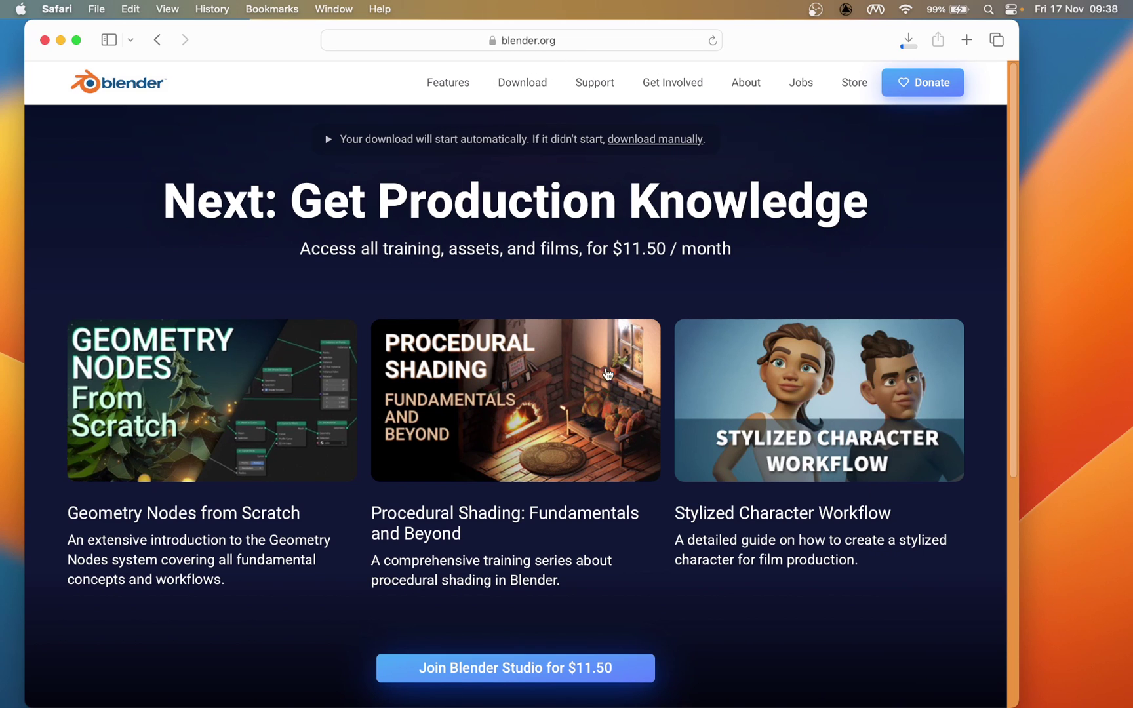
pyautogui.click(909, 43)
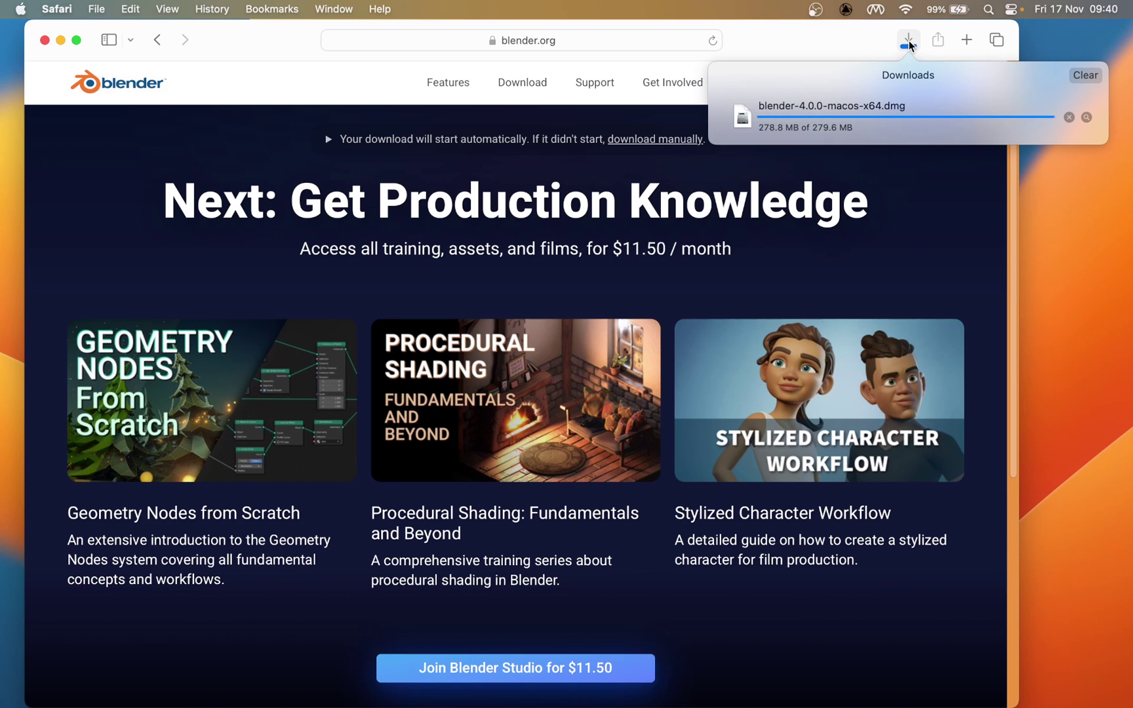
pyautogui.click(842, 118)
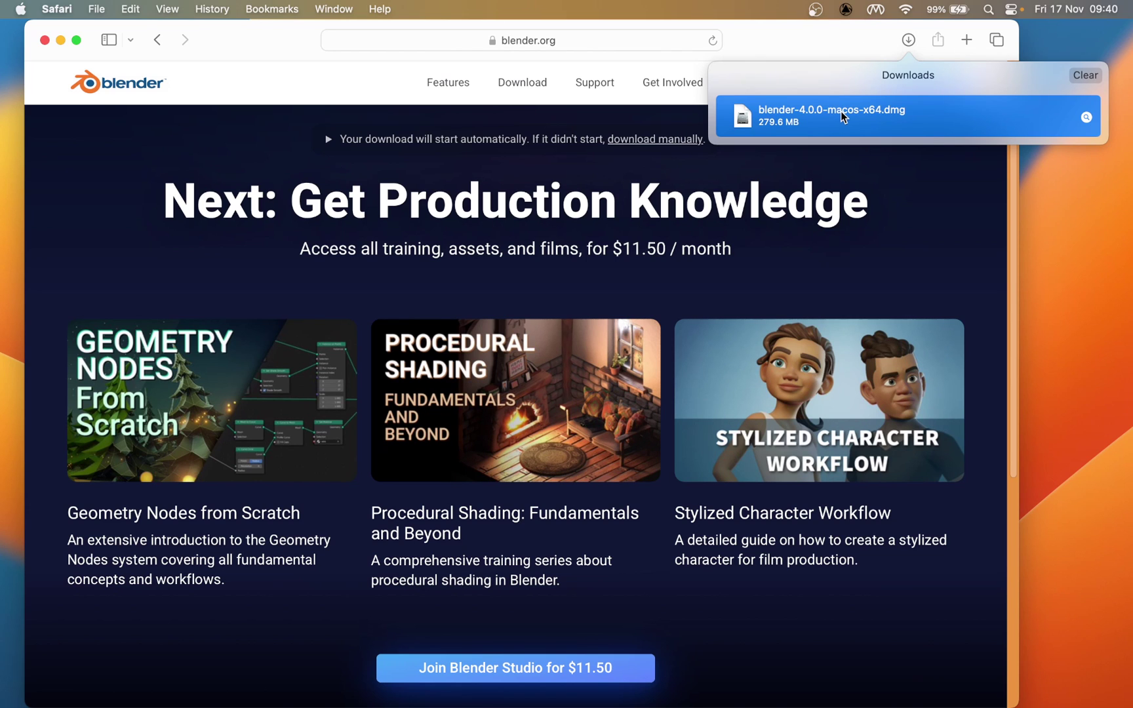
# - Mount blender-4.0.0-macos-x64.dmg from Finder's Downloads folder
pyautogui.moveTo(262, 703)
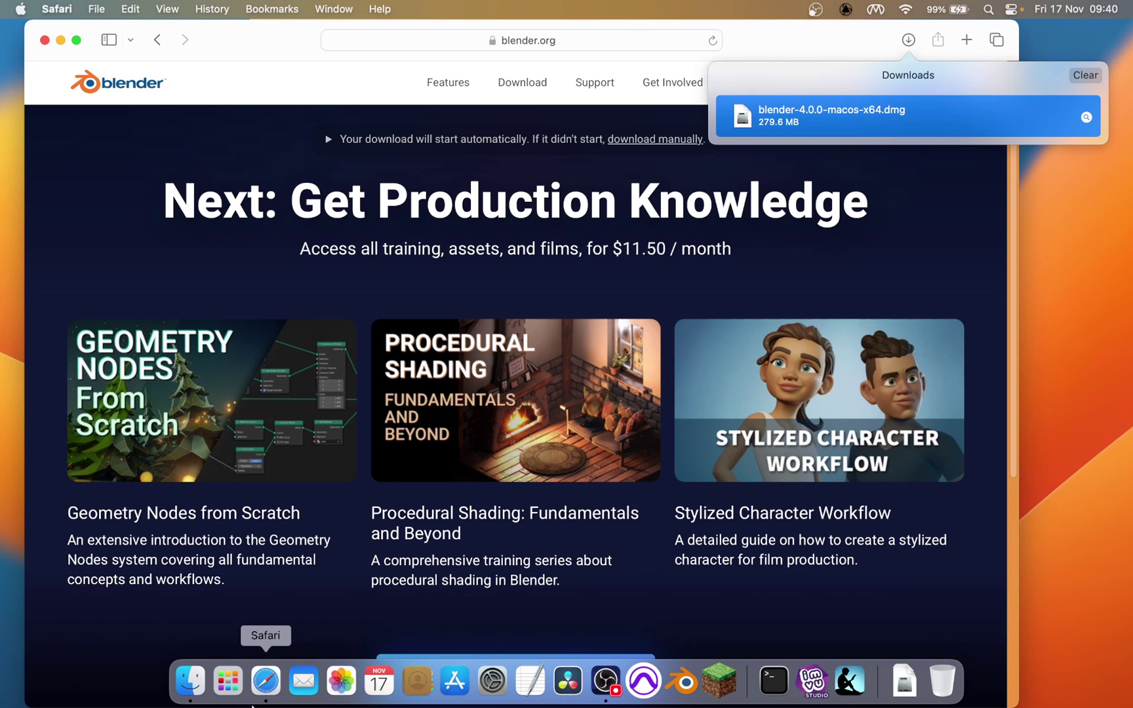
pyautogui.click(197, 685)
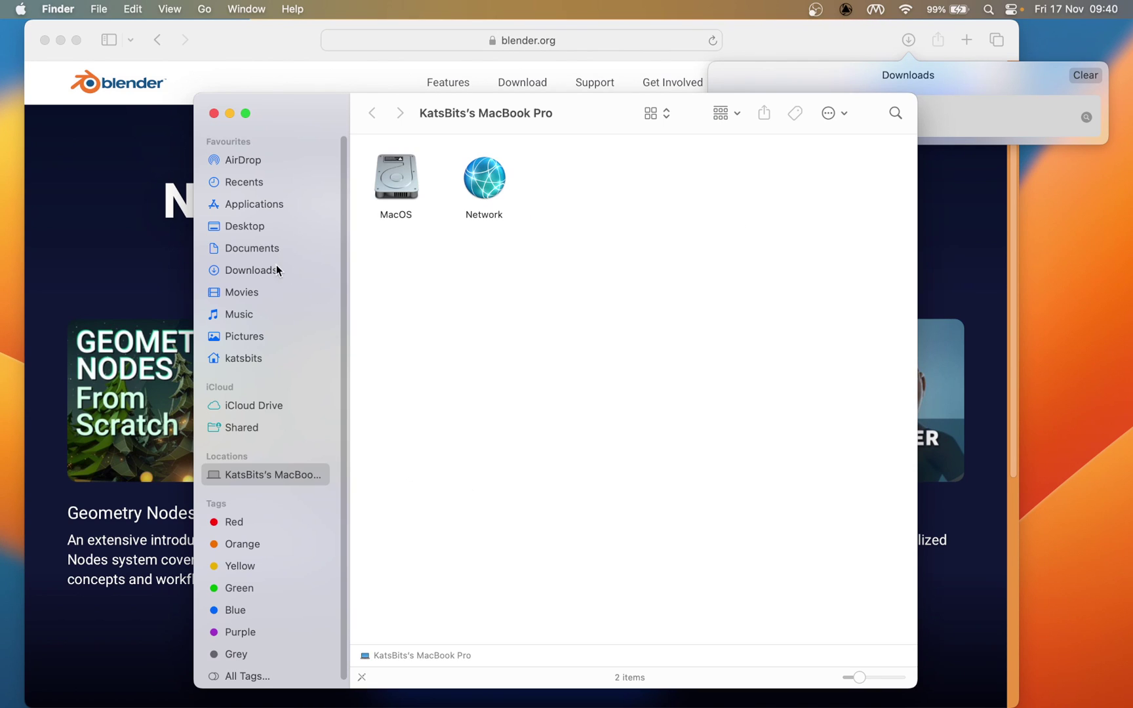
pyautogui.click(249, 269)
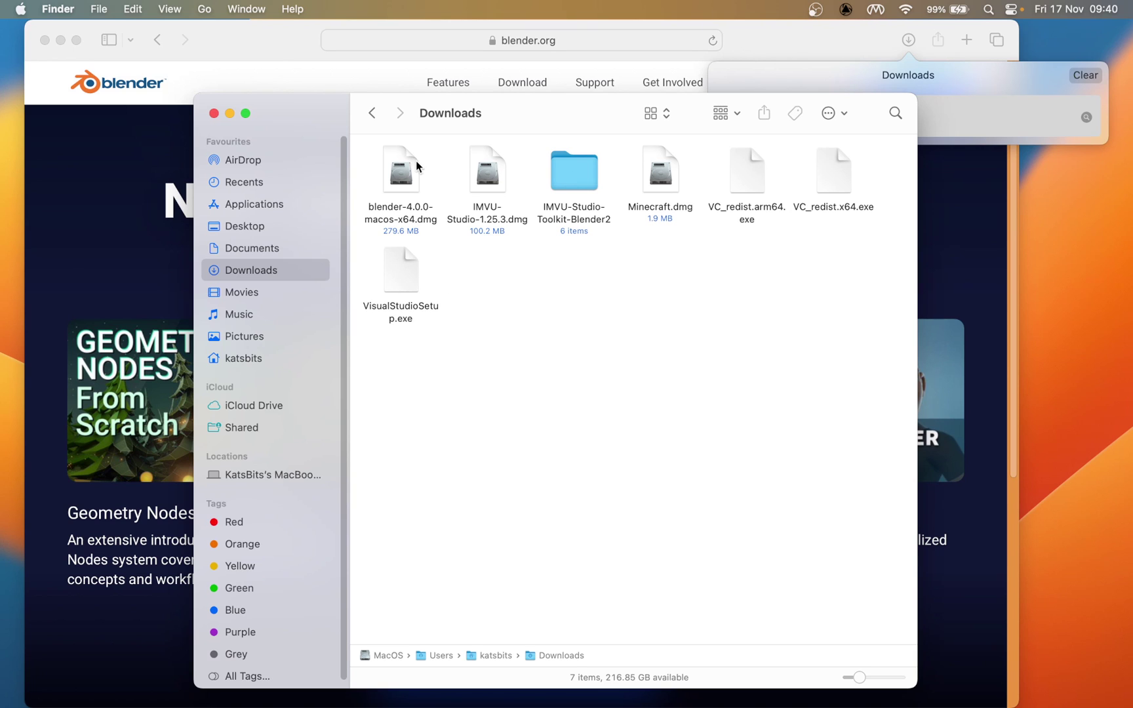
pyautogui.click(401, 175)
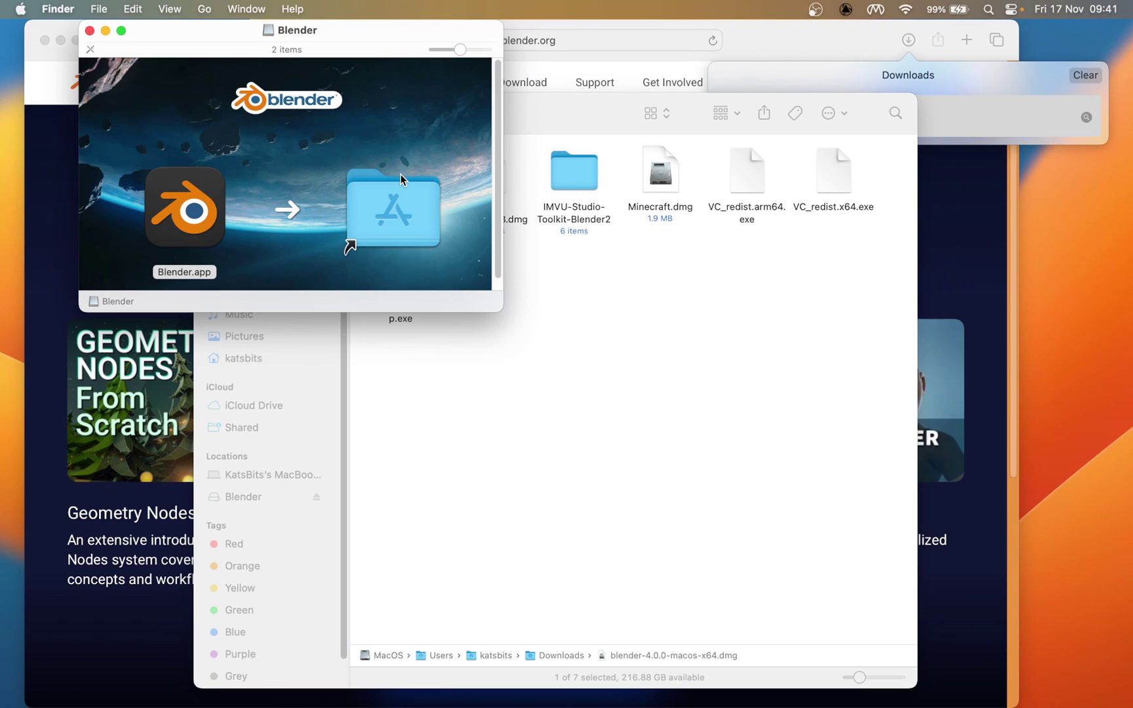
# - Drag Blender.app from the disk image onto the Applications alias and open Applications
pyautogui.moveTo(494, 304); pyautogui.dragTo(522, 367)
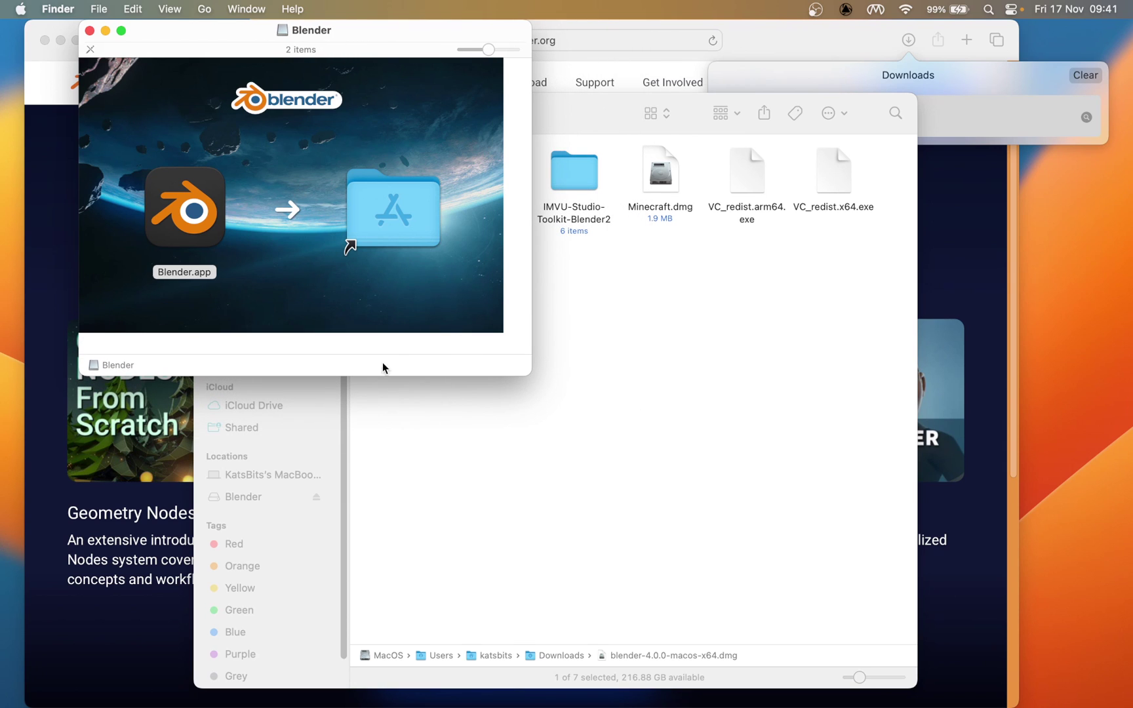
pyautogui.click(190, 272)
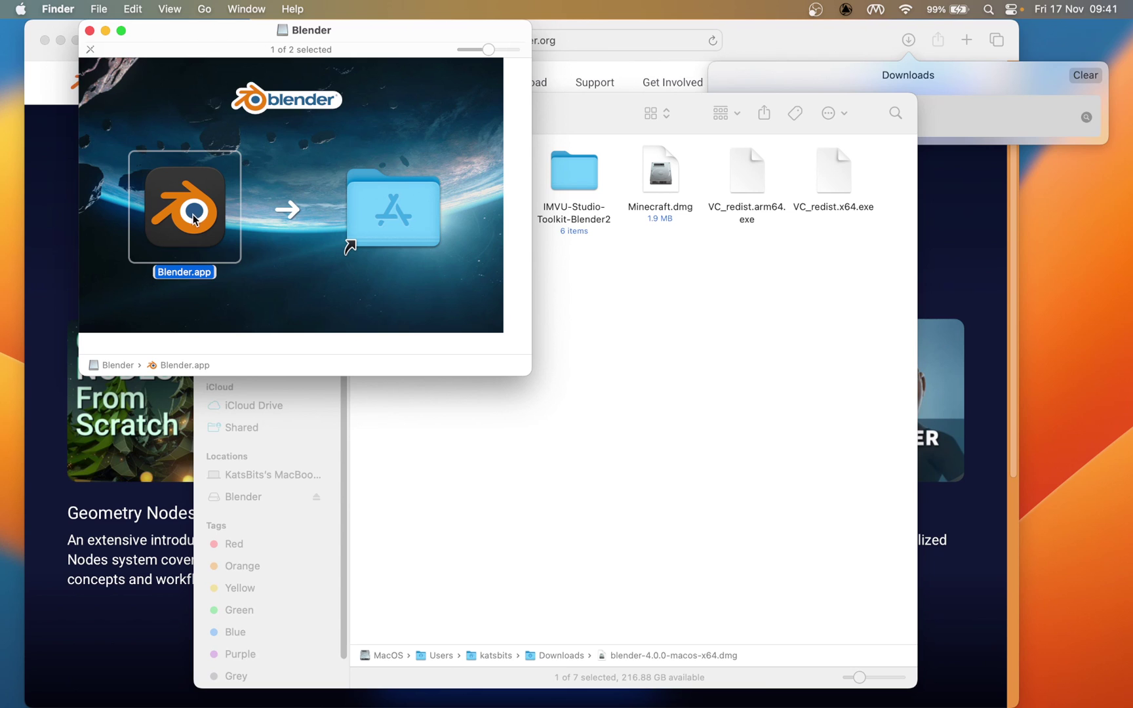
pyautogui.moveTo(194, 215); pyautogui.dragTo(405, 192)
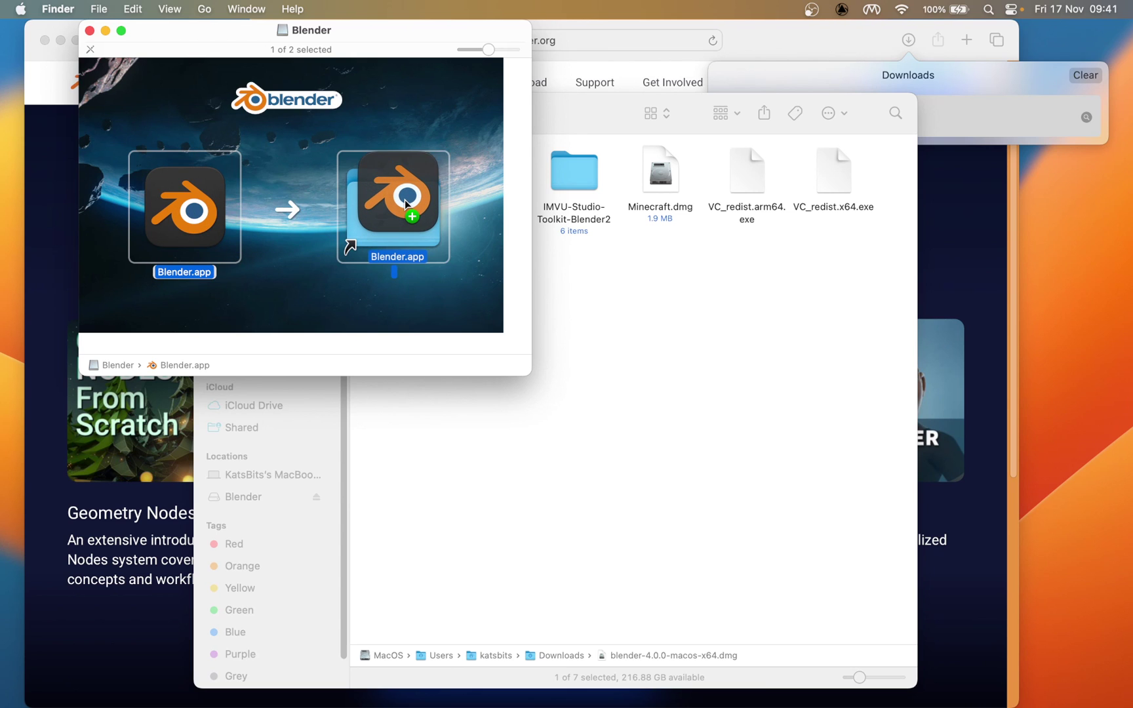
pyautogui.doubleClick(346, 246)
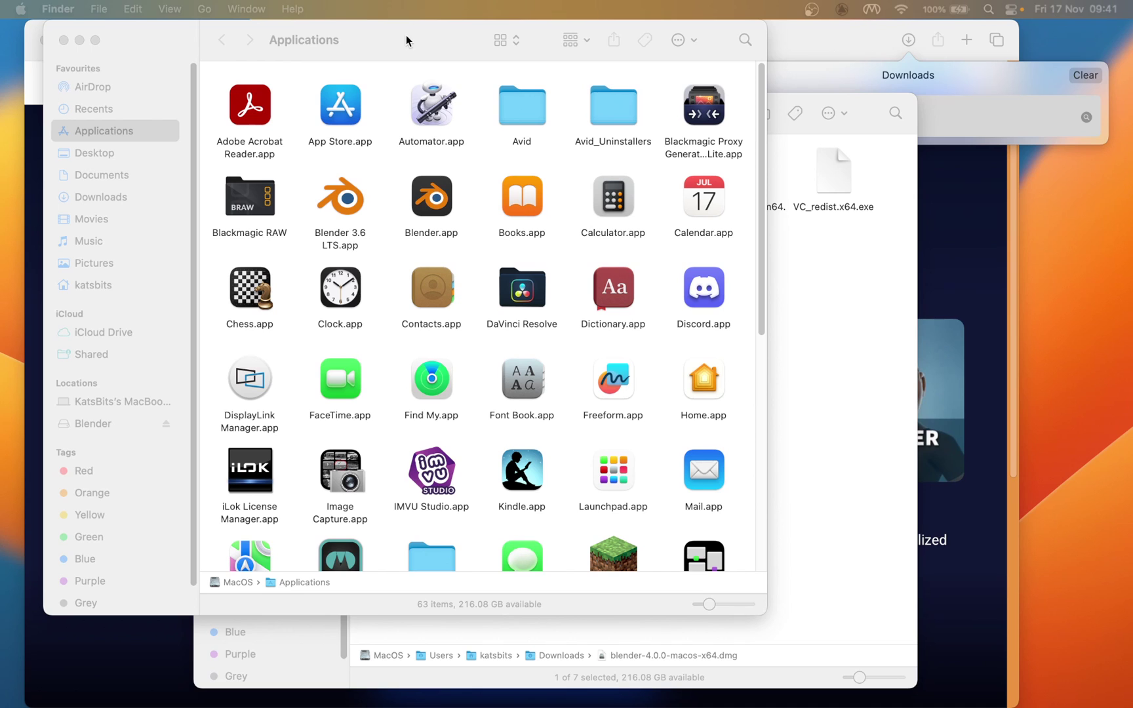
# - Rename the newly copied Blender.app in Applications to 'Blender 4.0.app'
pyautogui.moveTo(406, 34); pyautogui.dragTo(613, 98)
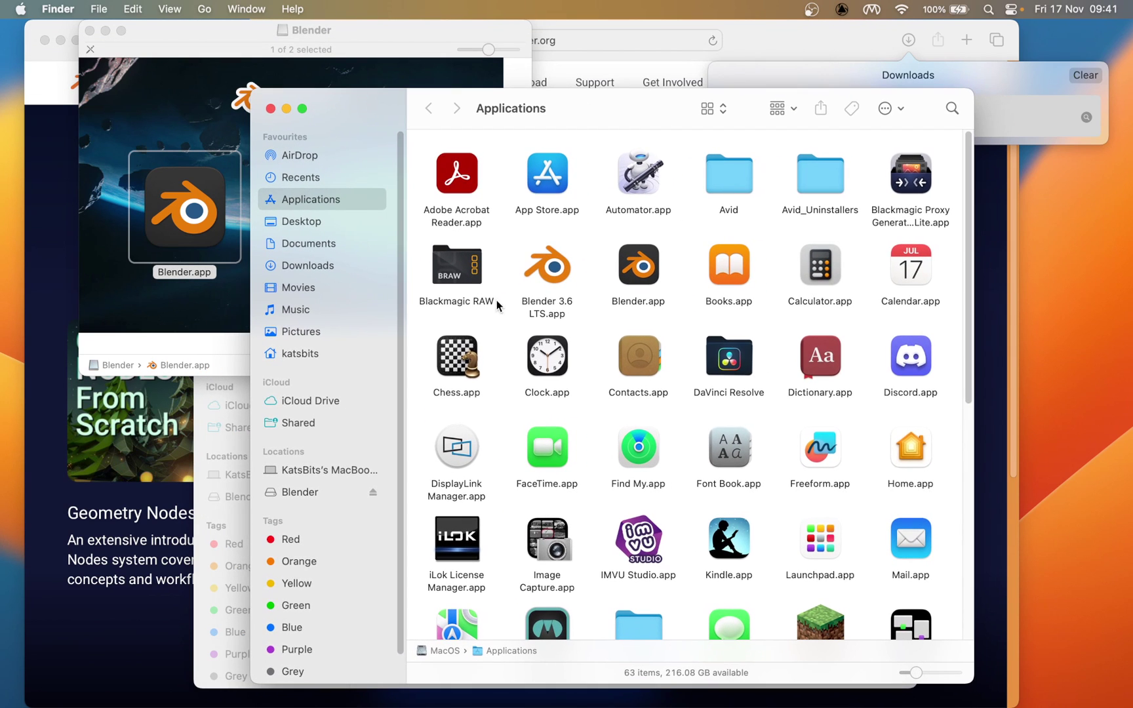
pyautogui.click(544, 308)
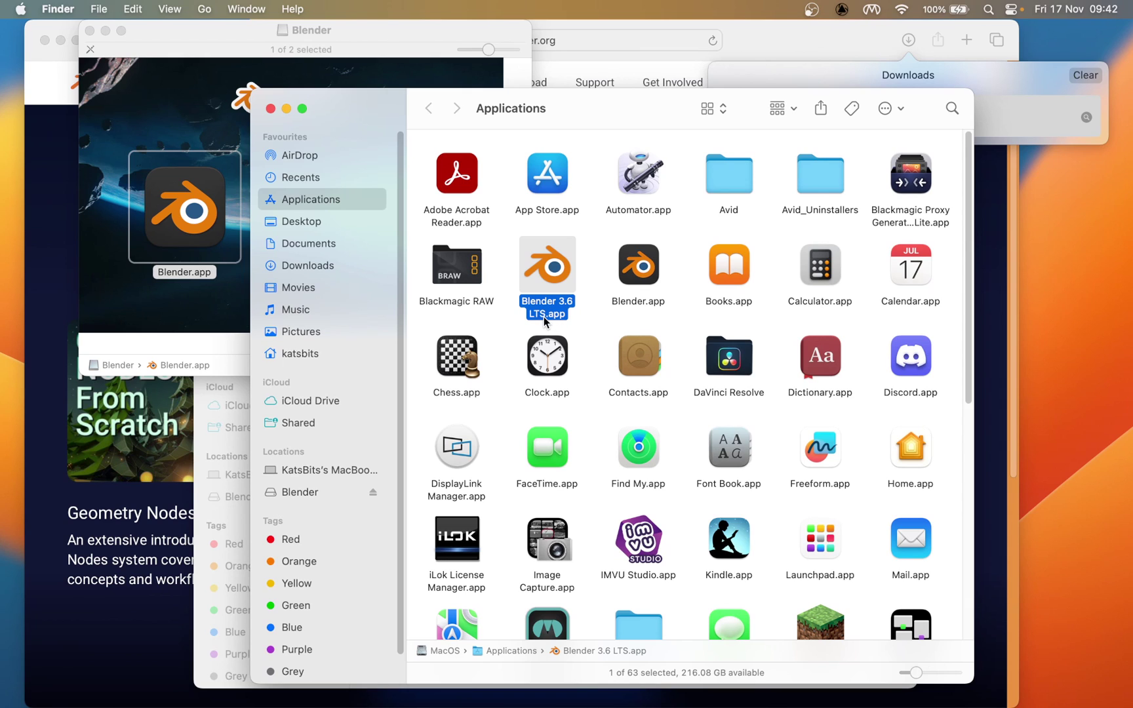
pyautogui.click(647, 271)
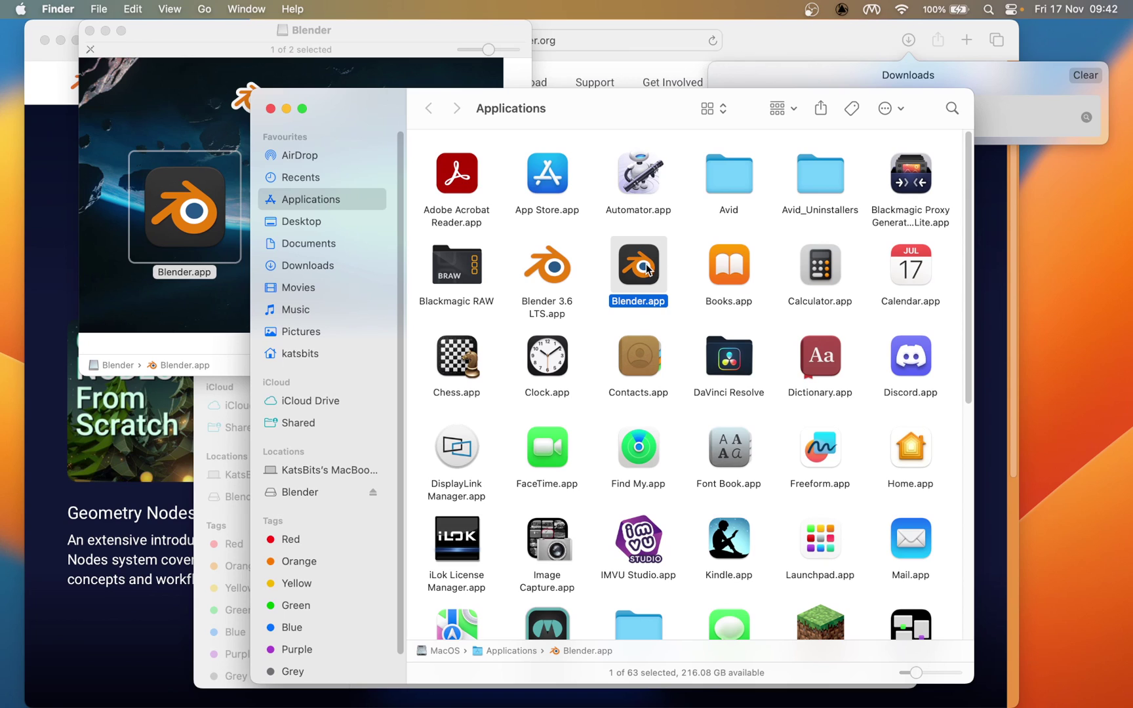
pyautogui.click(648, 302)
pyautogui.click(647, 301)
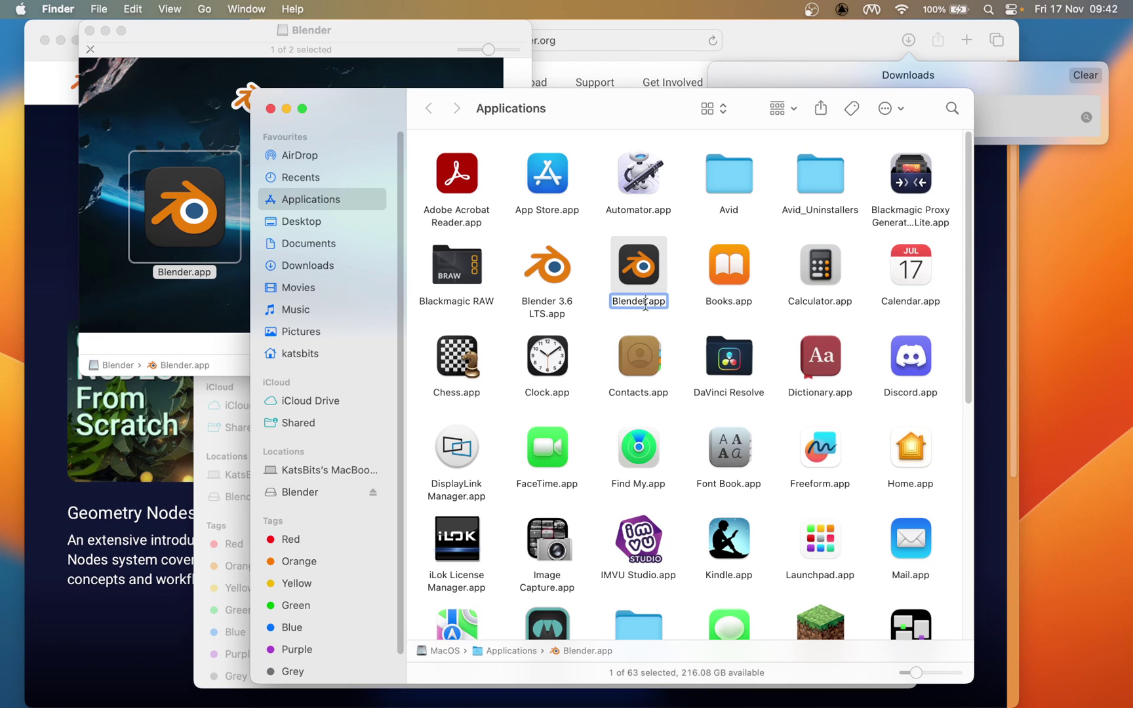
pyautogui.write('4.0')
pyautogui.press('Return')
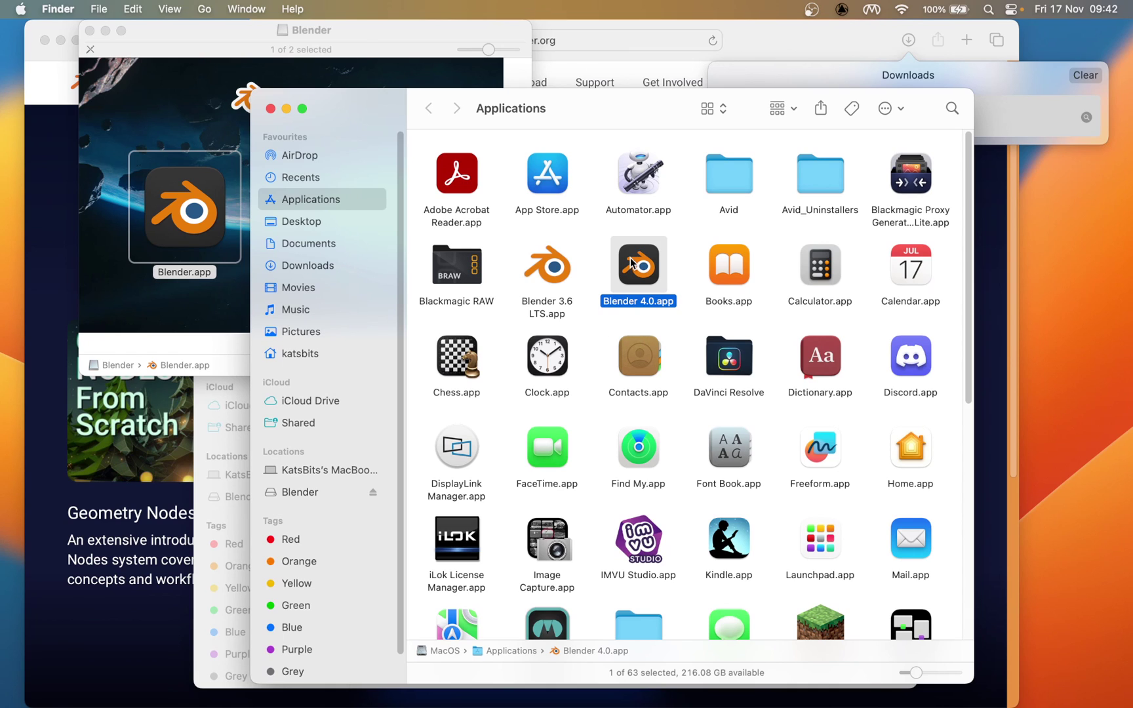
# - Compare it against Blender 3.6 LTS.app, then launch Blender 4.0.app
pyautogui.click(554, 269)
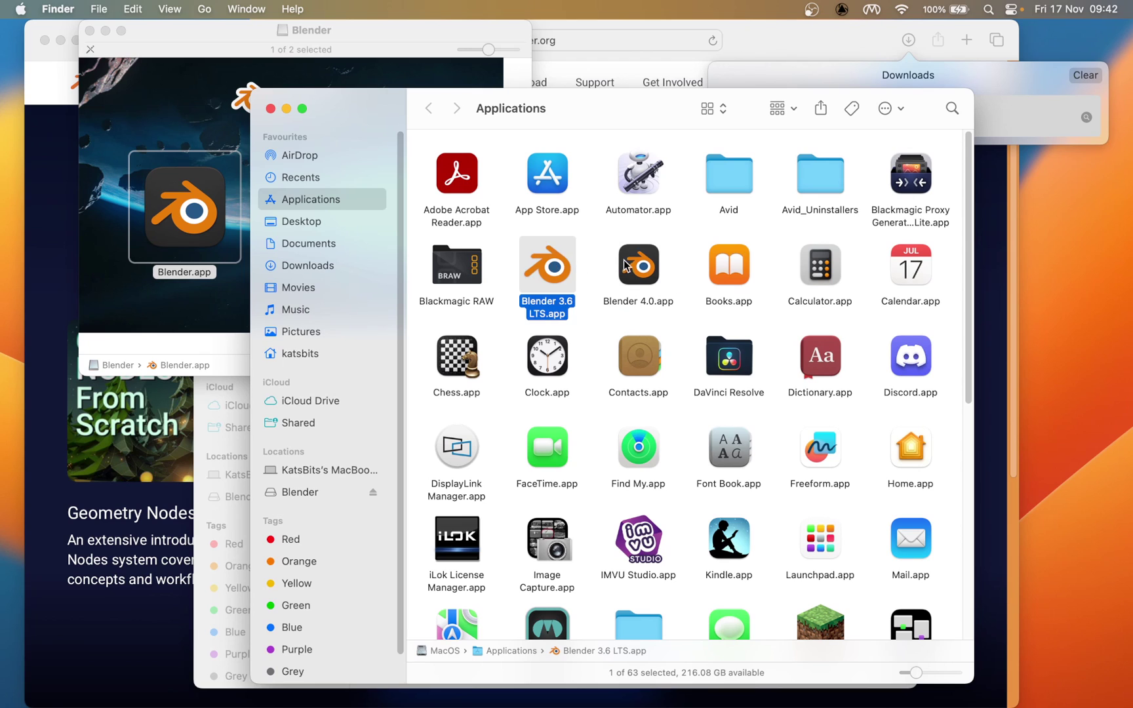
pyautogui.click(626, 265)
pyautogui.click(562, 263)
pyautogui.click(638, 268)
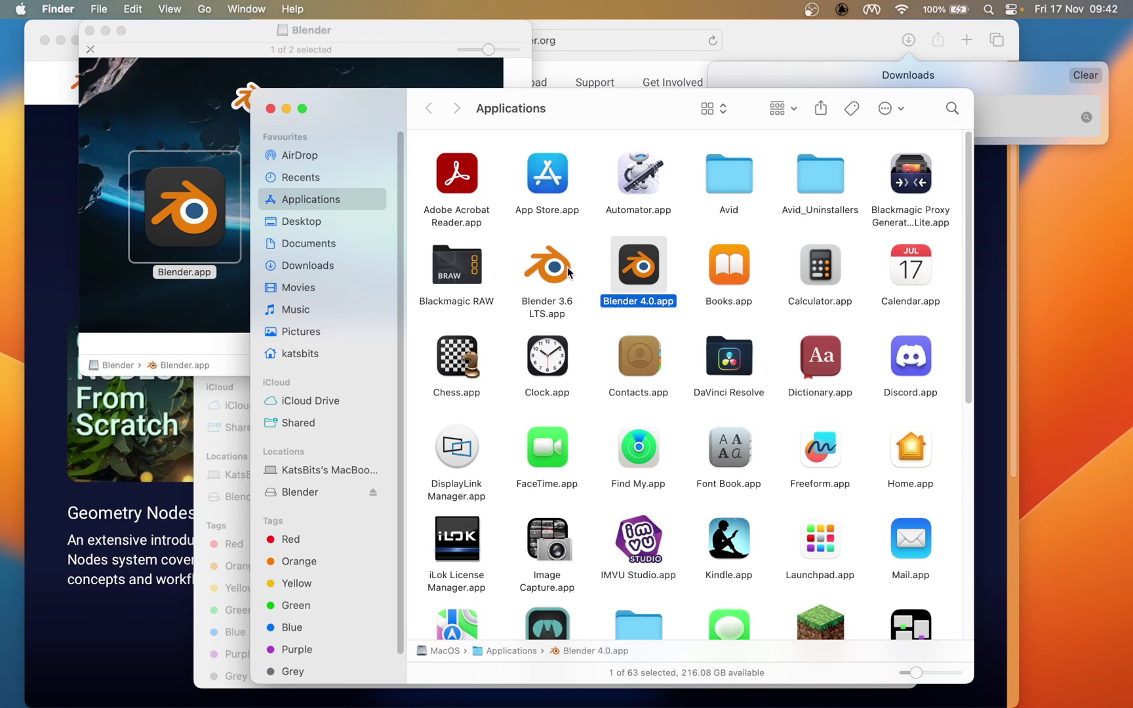
pyautogui.click(567, 266)
pyautogui.click(647, 273)
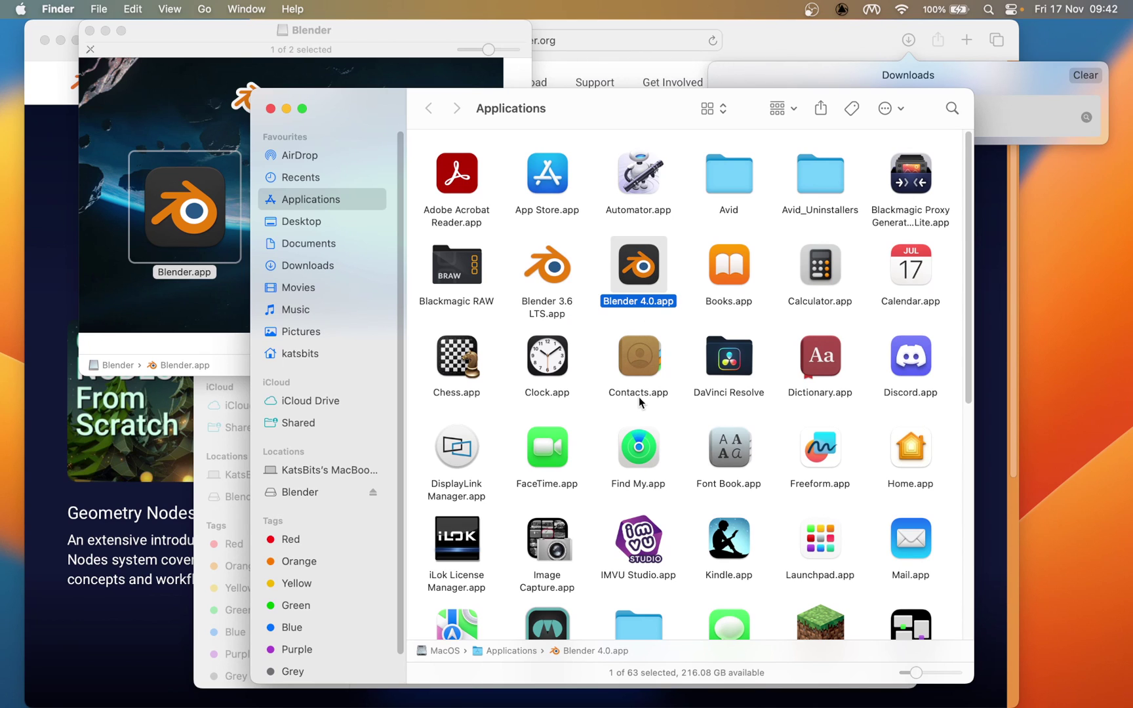
pyautogui.click(646, 265)
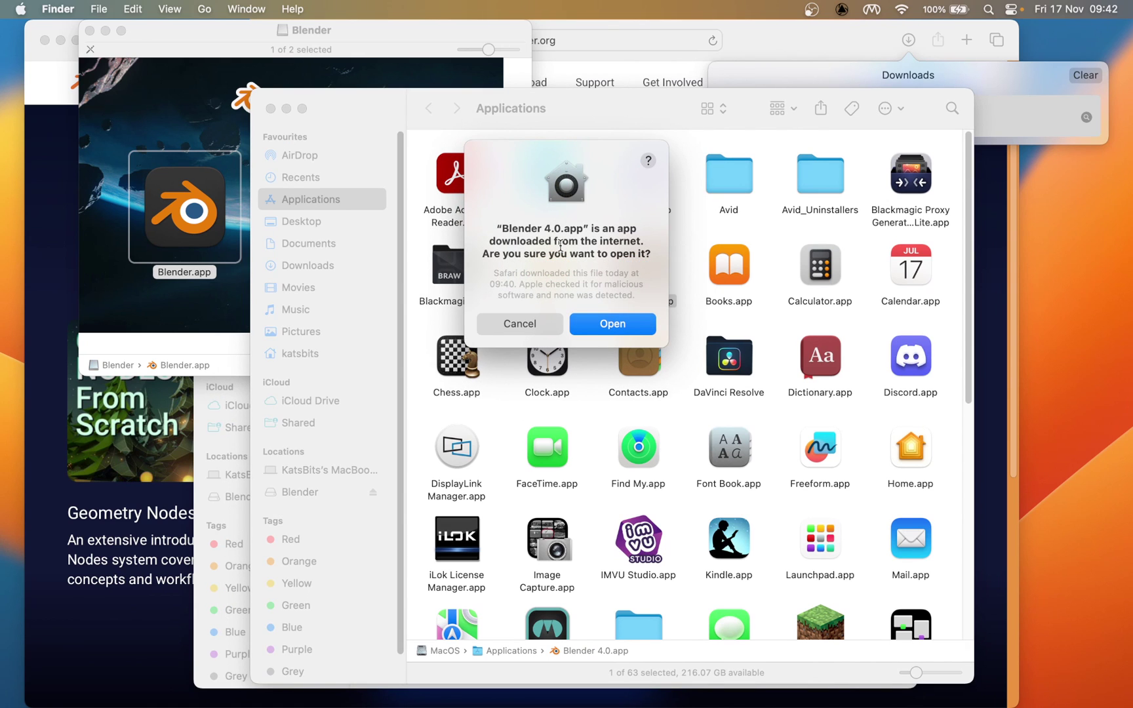
# - Approve the downloaded-from-internet warning so Blender 4.0 opens
pyautogui.click(611, 328)
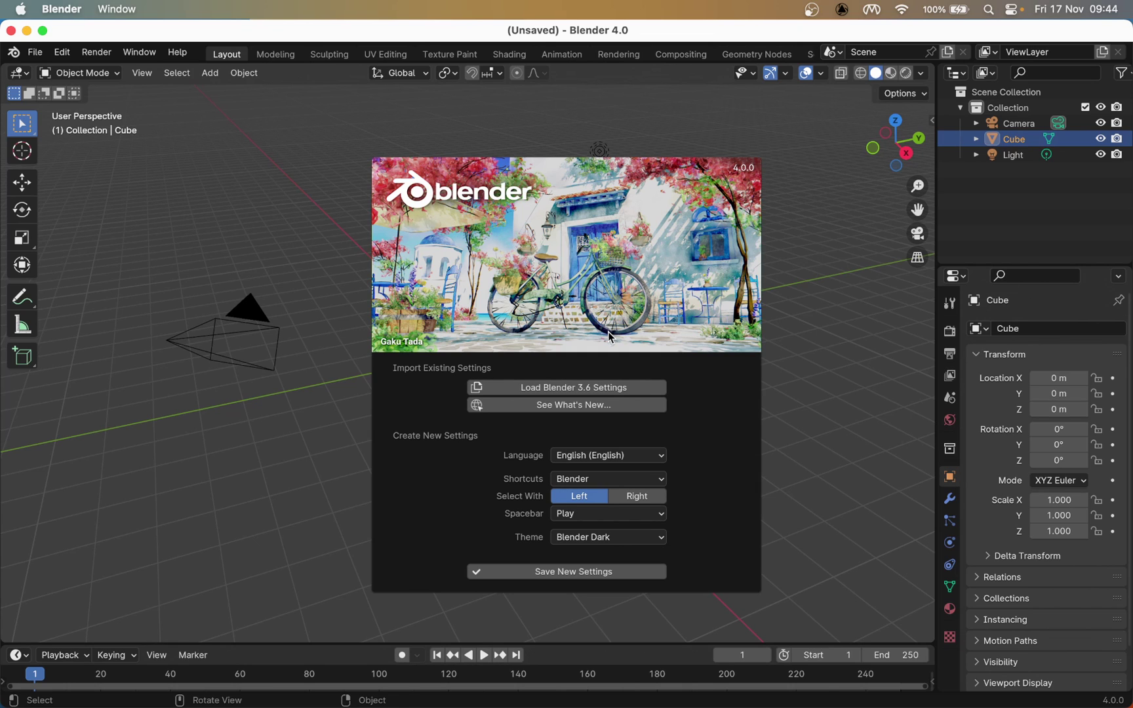
# - Switch Select With to Right, keeping the Blender Dark theme and Blender shortcuts
pyautogui.keyDown('ctrl'); pyautogui.click(387, 404); pyautogui.keyUp('ctrl')
pyautogui.moveTo(359, 394); pyautogui.dragTo(352, 510)
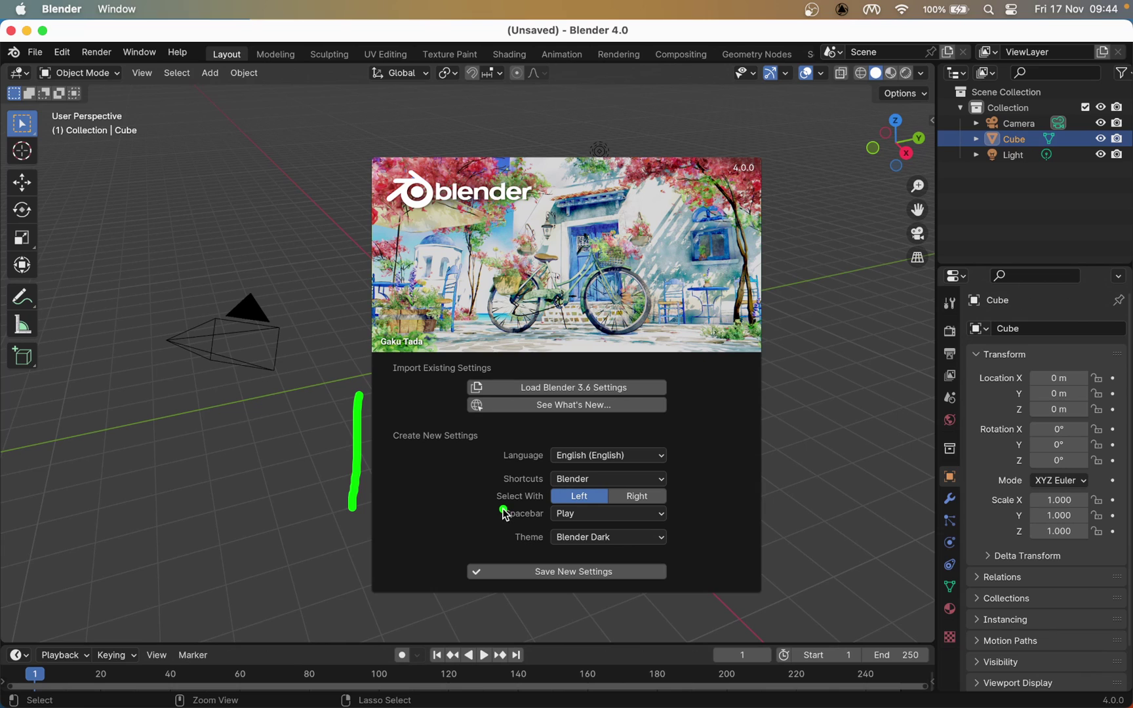
pyautogui.moveTo(502, 509); pyautogui.dragTo(685, 514)
pyautogui.click(636, 512)
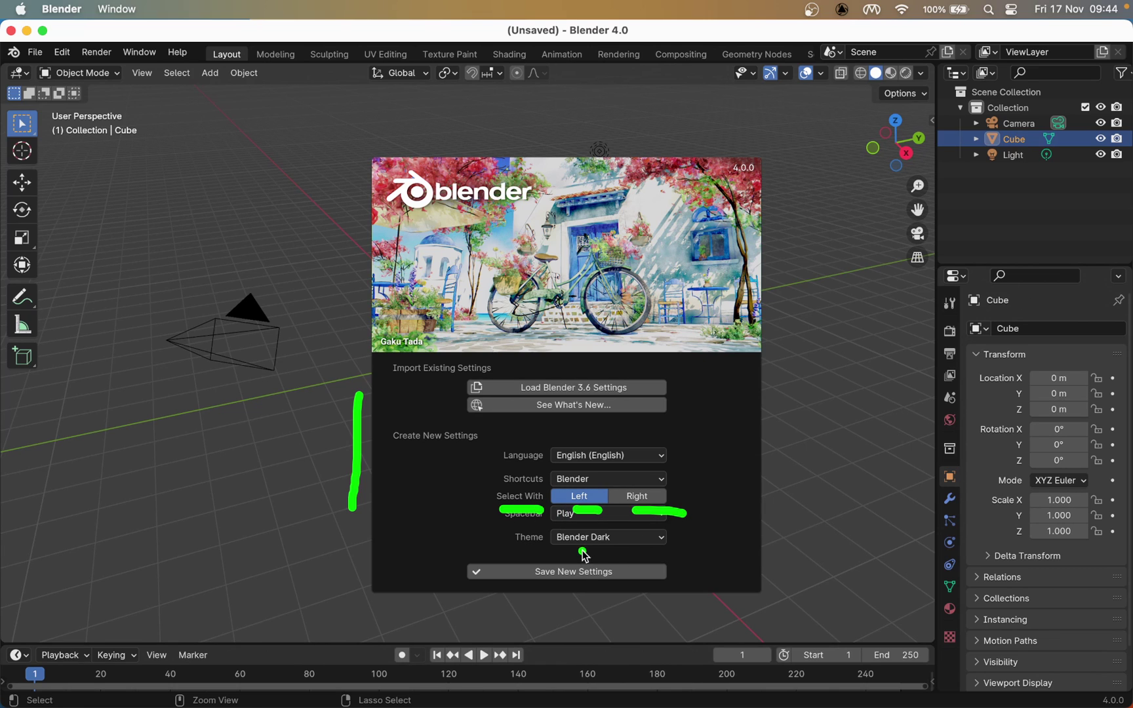
pyautogui.click(557, 591)
pyautogui.moveTo(556, 591)
pyautogui.mouseDown()
pyautogui.moveTo(542, 590)
pyautogui.moveTo(627, 590)
pyautogui.mouseUp()
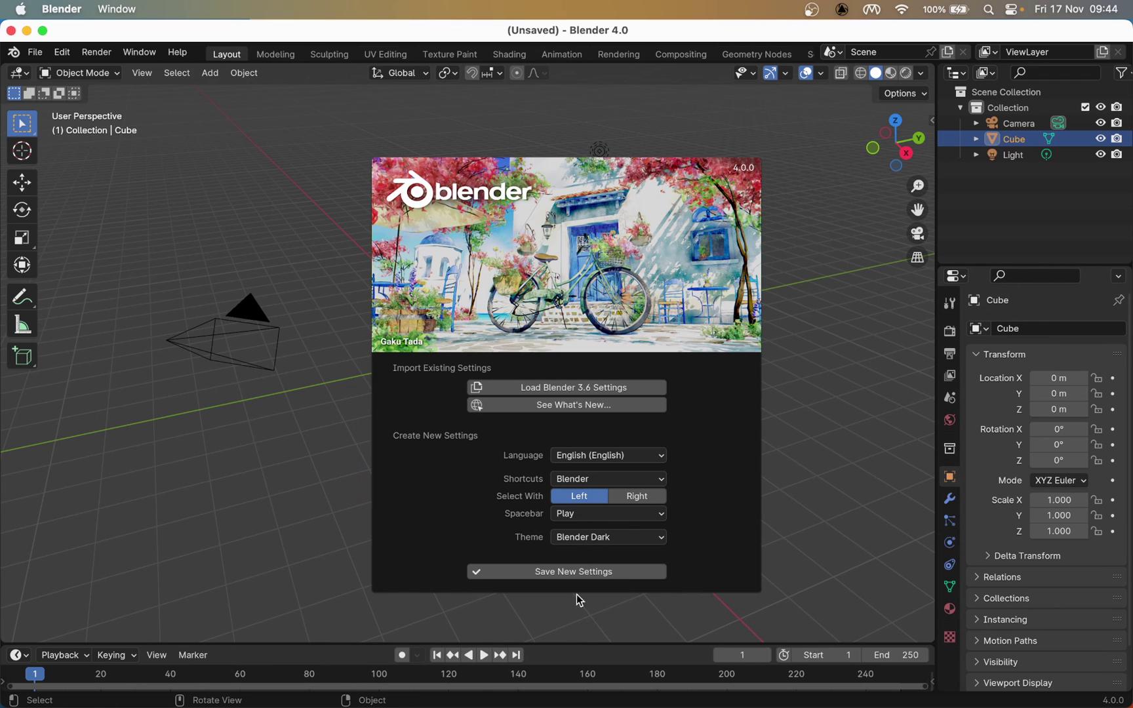
pyautogui.click(639, 496)
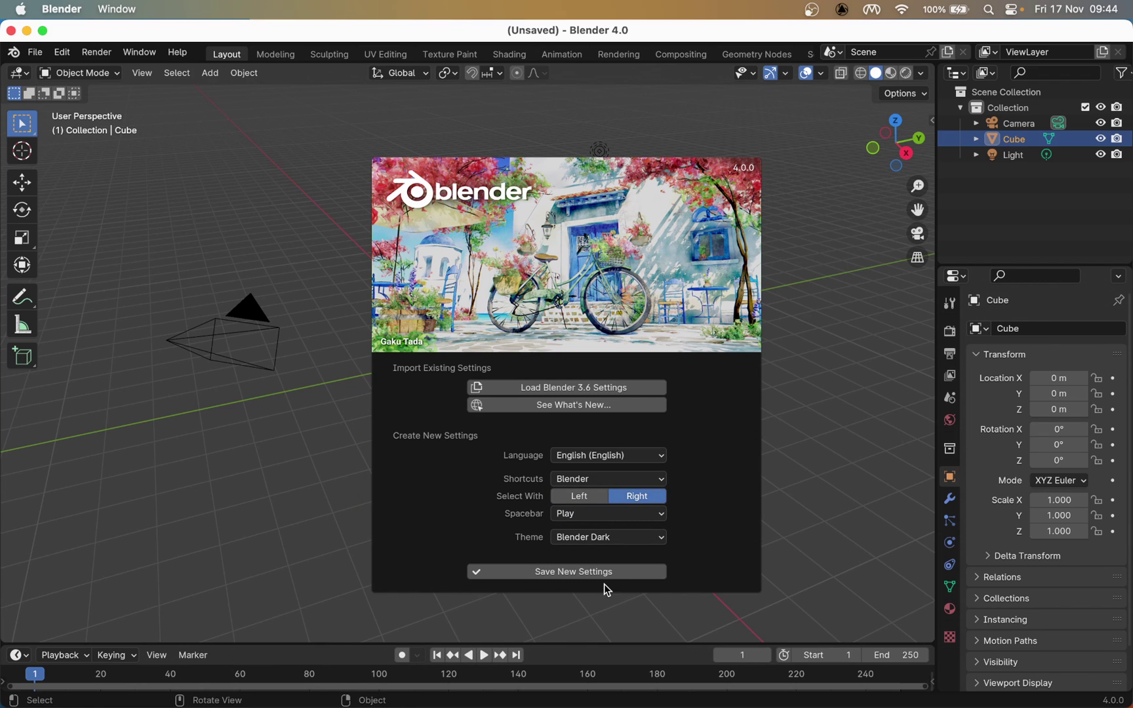
# - Save New Settings and close the splash to reveal the default cube, camera and light
pyautogui.click(565, 572)
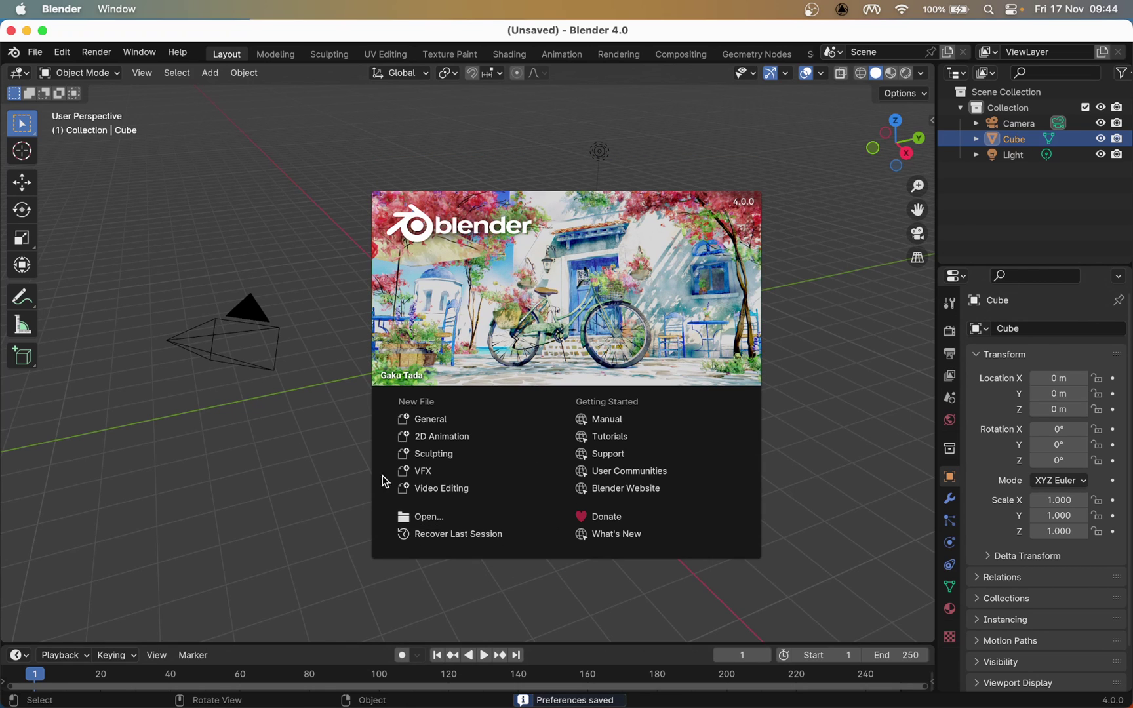
pyautogui.moveTo(358, 309); pyautogui.dragTo(362, 434)
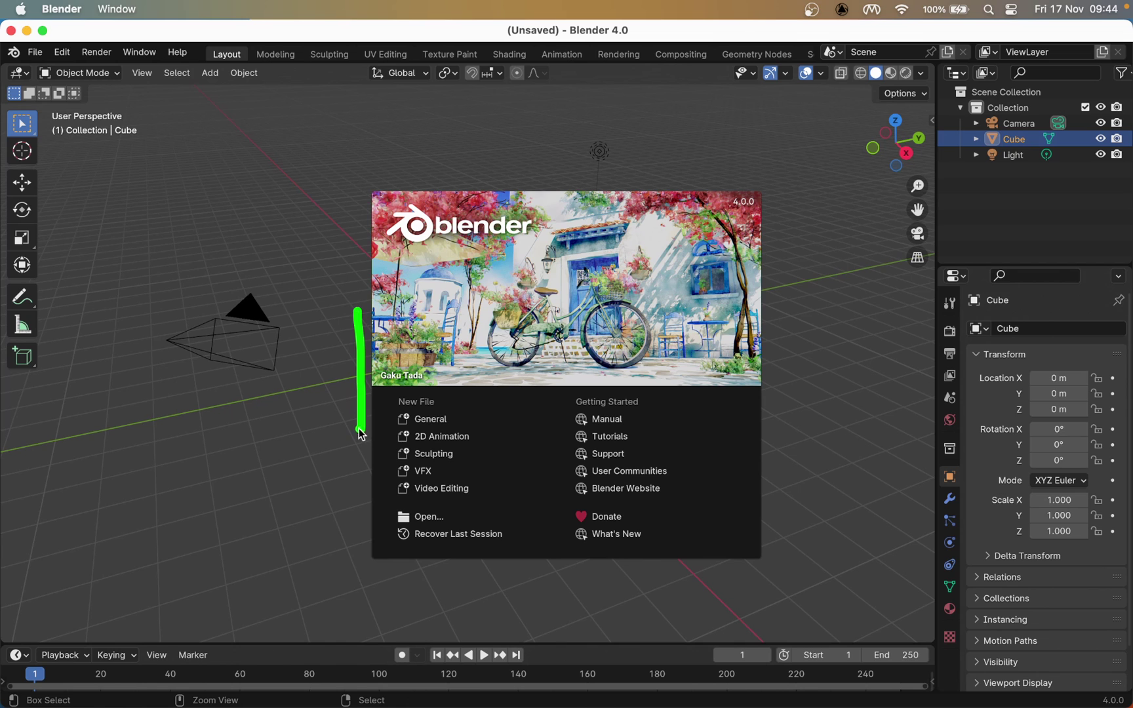
pyautogui.click(316, 348)
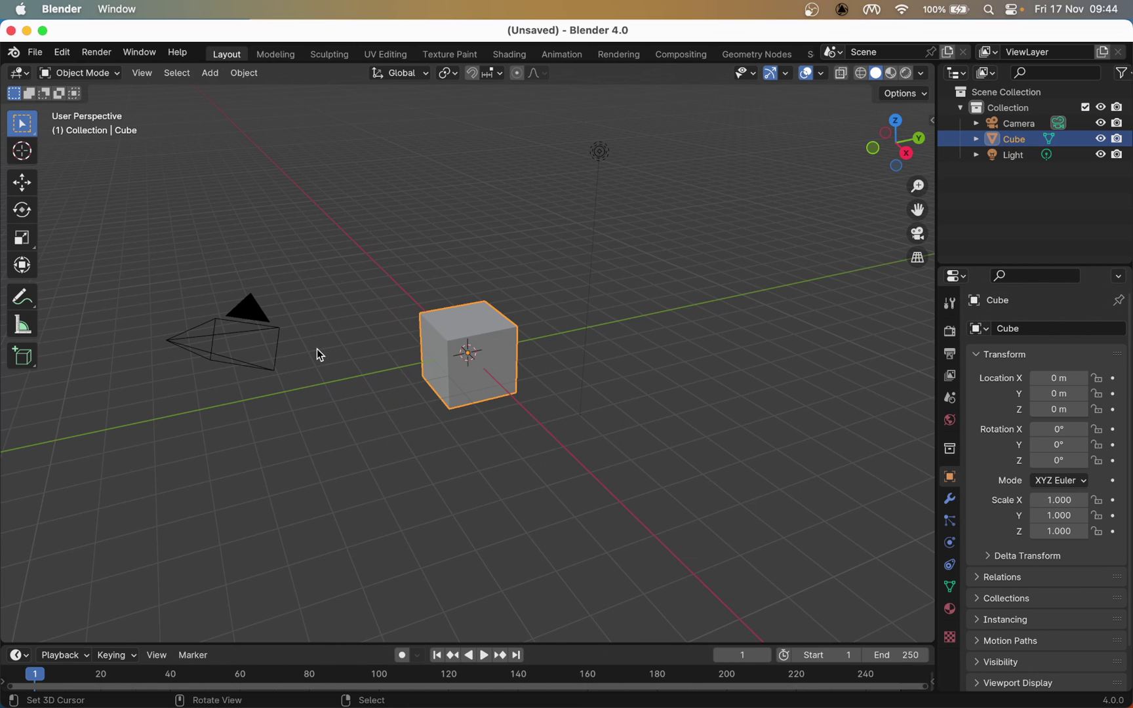